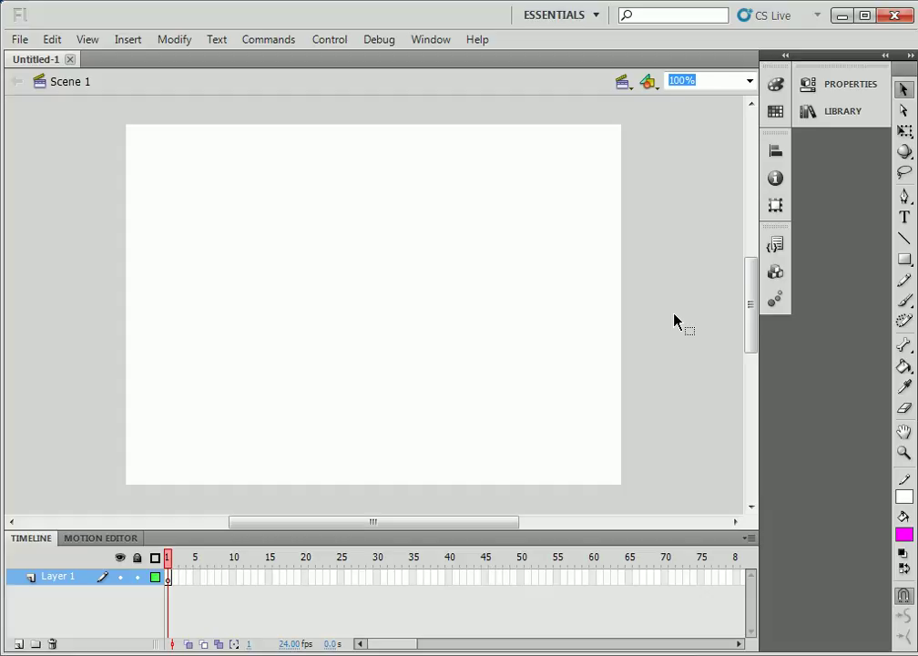
# - View the Adobe BrowserLab home page from the CS Live online services, and close the browser window
pyautogui.click(688, 19)
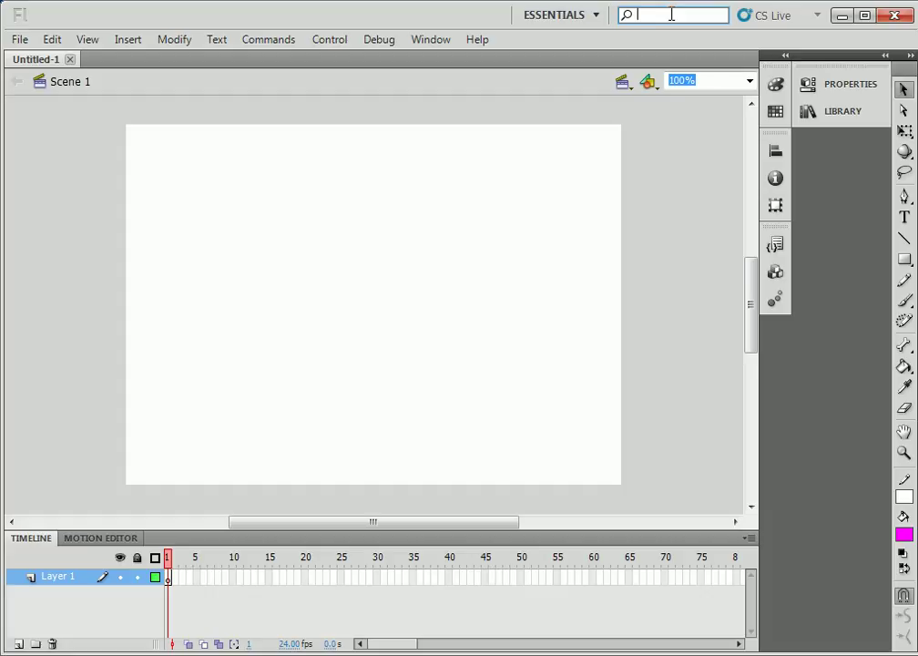
pyautogui.click(772, 15)
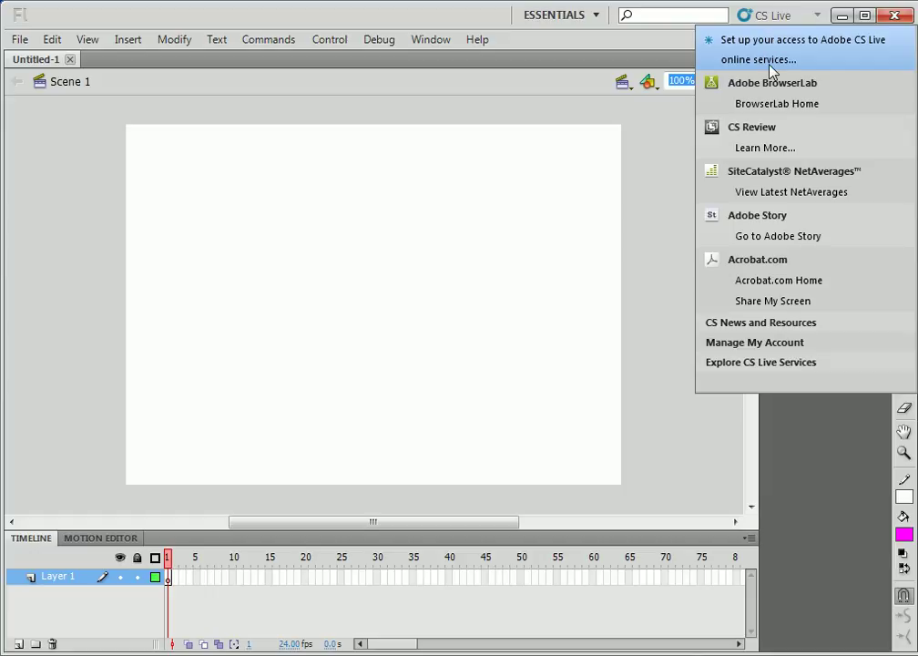
pyautogui.click(764, 105)
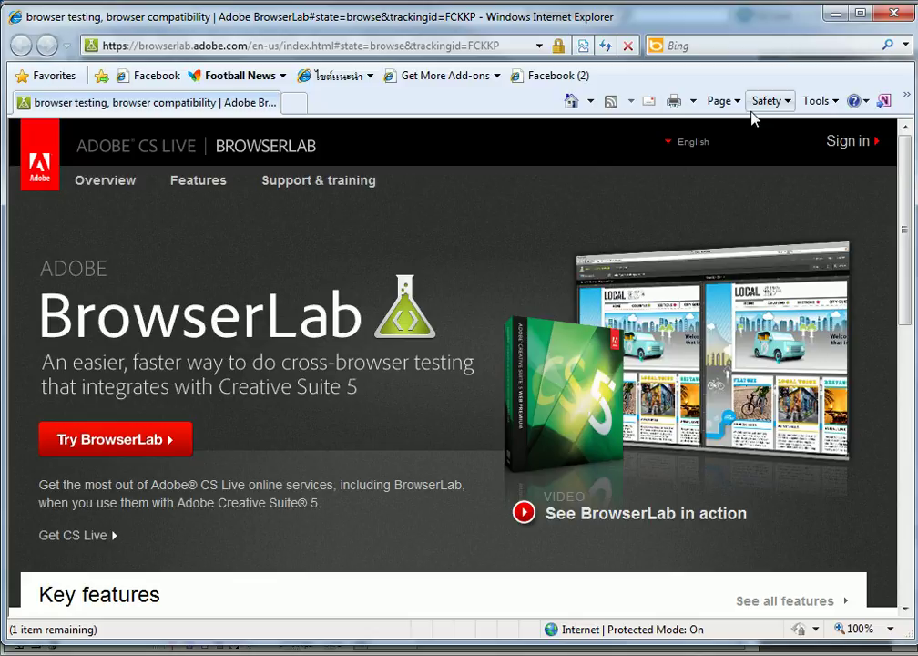
pyautogui.click(888, 20)
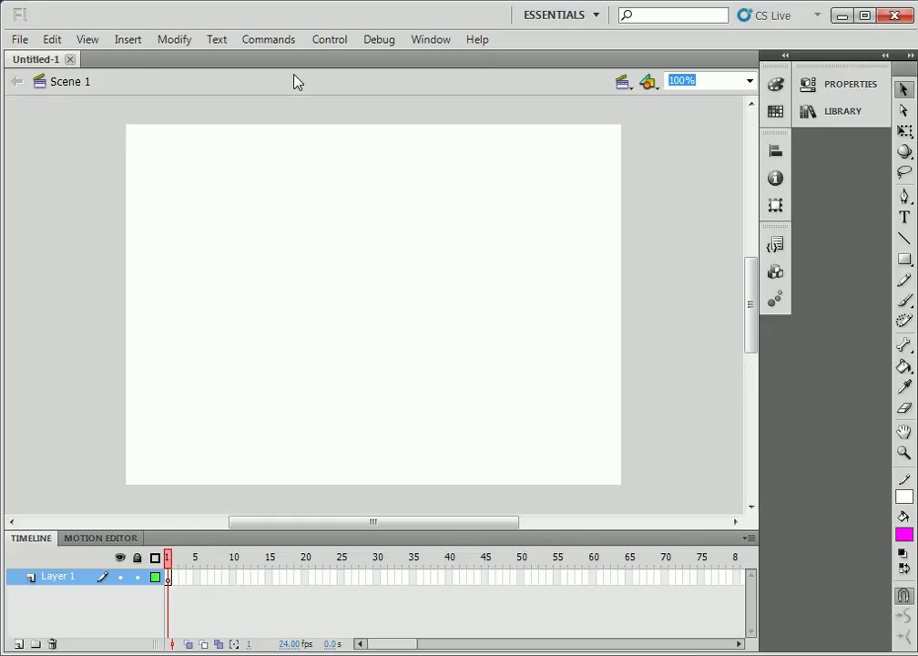
# - Examine the available program commands group by group, from the file commands through to the help commands
pyautogui.click(20, 40)
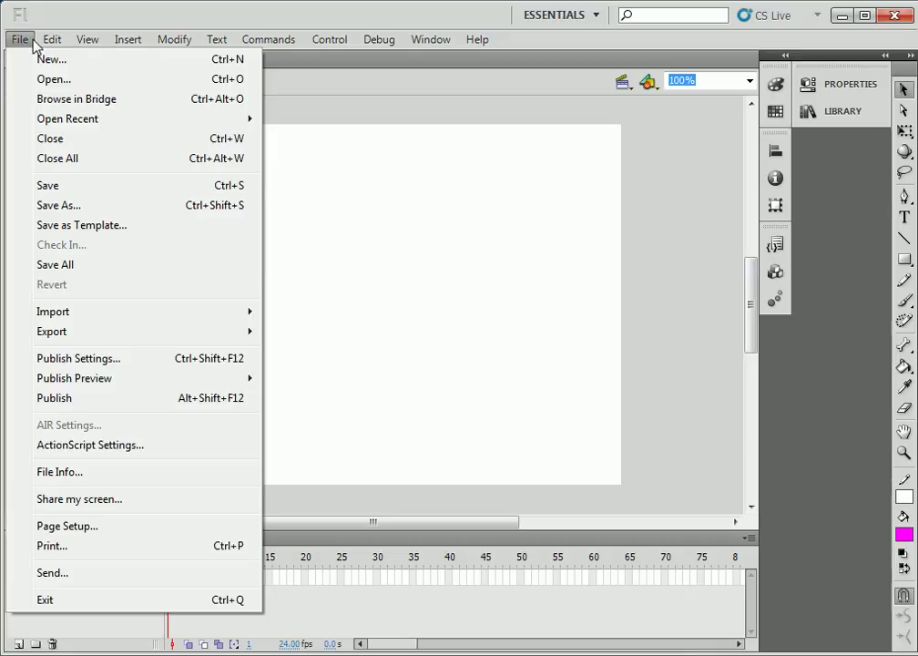
pyautogui.moveTo(42, 42)
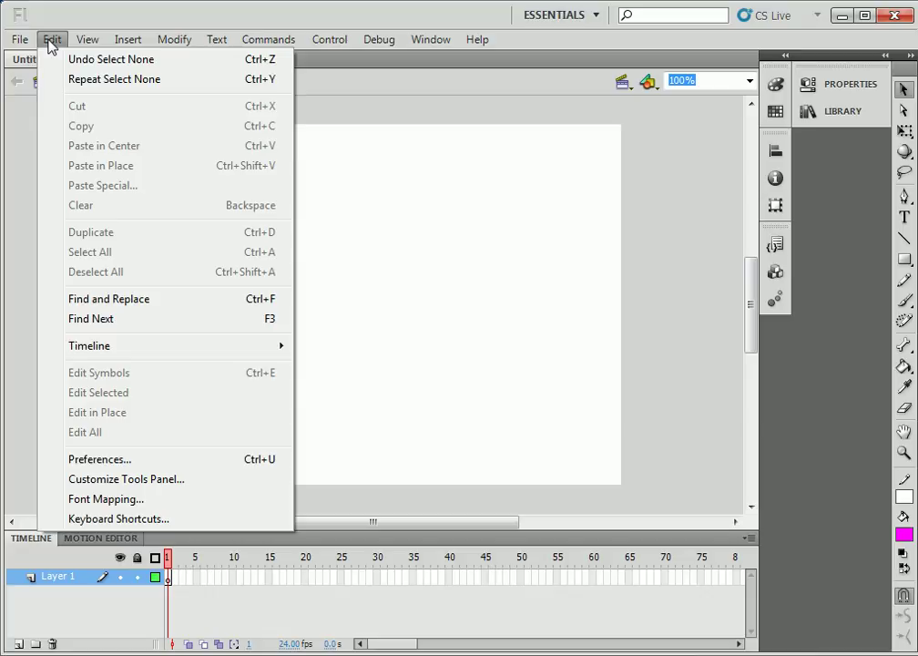
pyautogui.moveTo(76, 42)
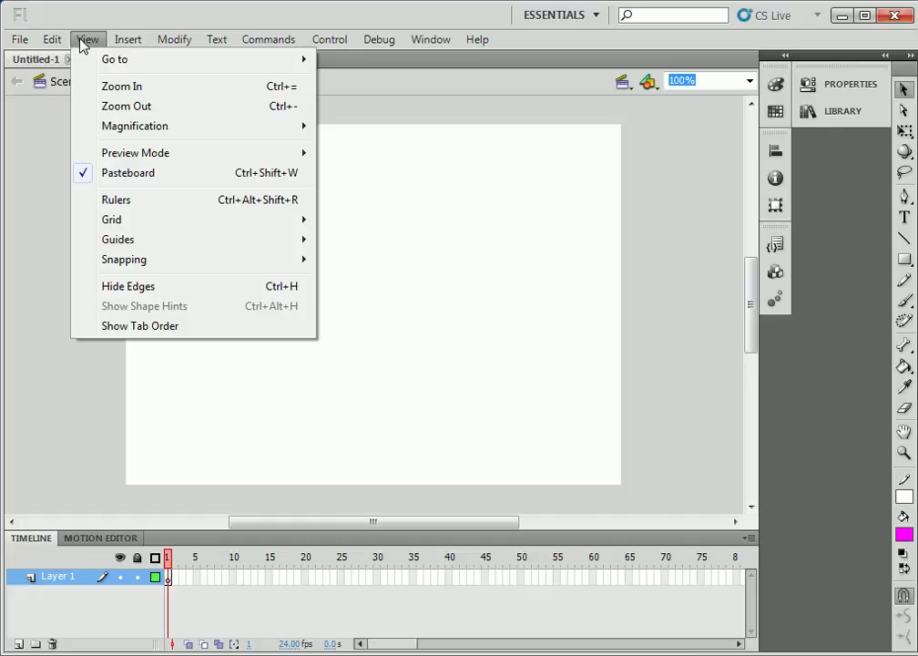
pyautogui.moveTo(114, 45)
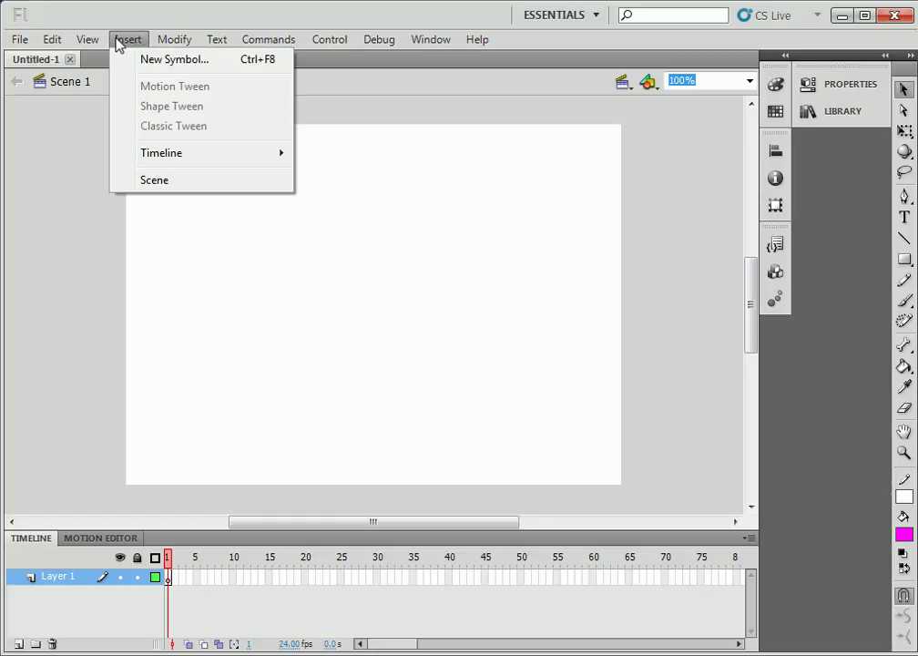
pyautogui.moveTo(164, 46)
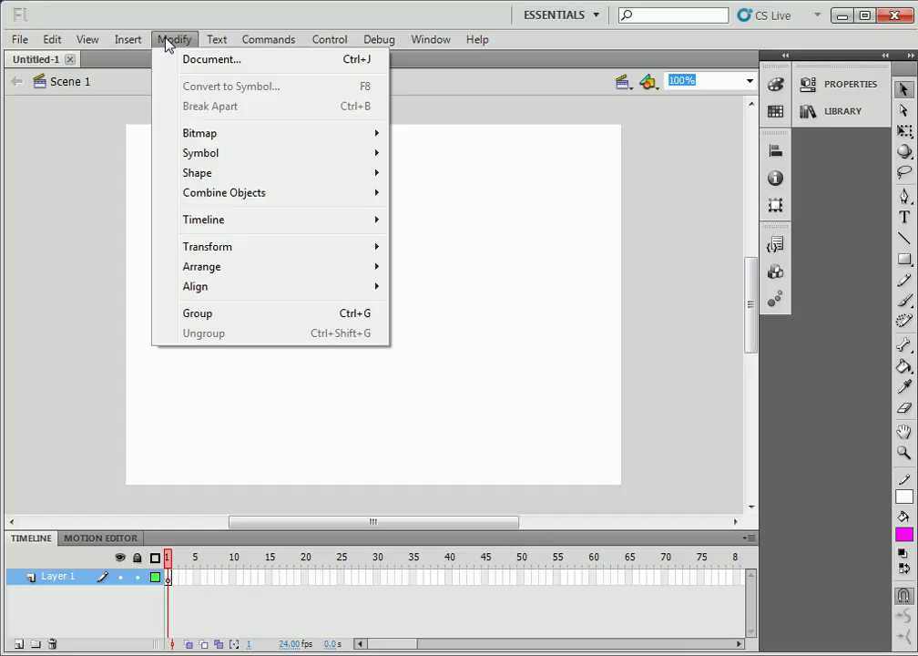
pyautogui.moveTo(212, 45)
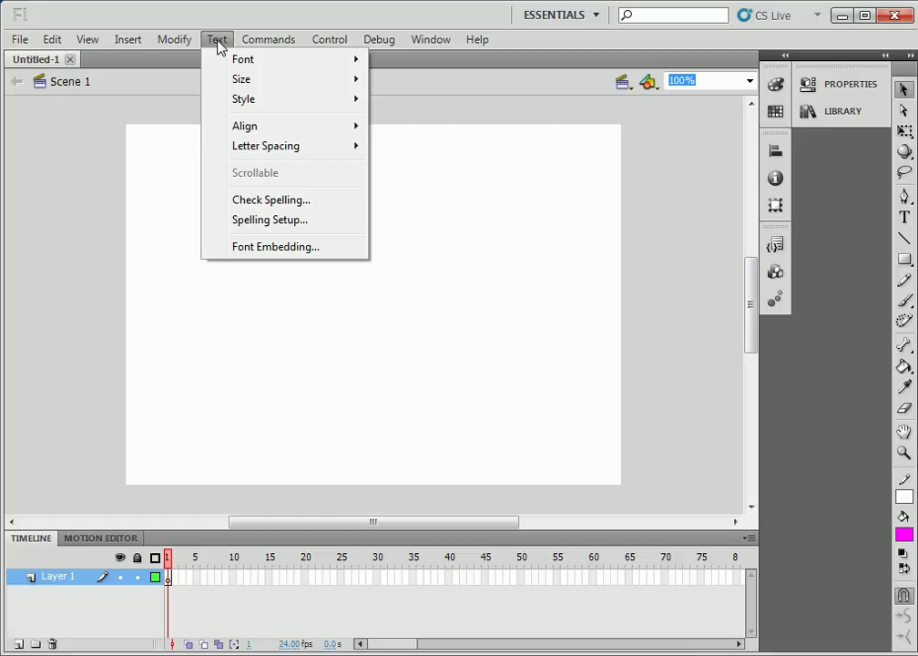
pyautogui.moveTo(254, 45)
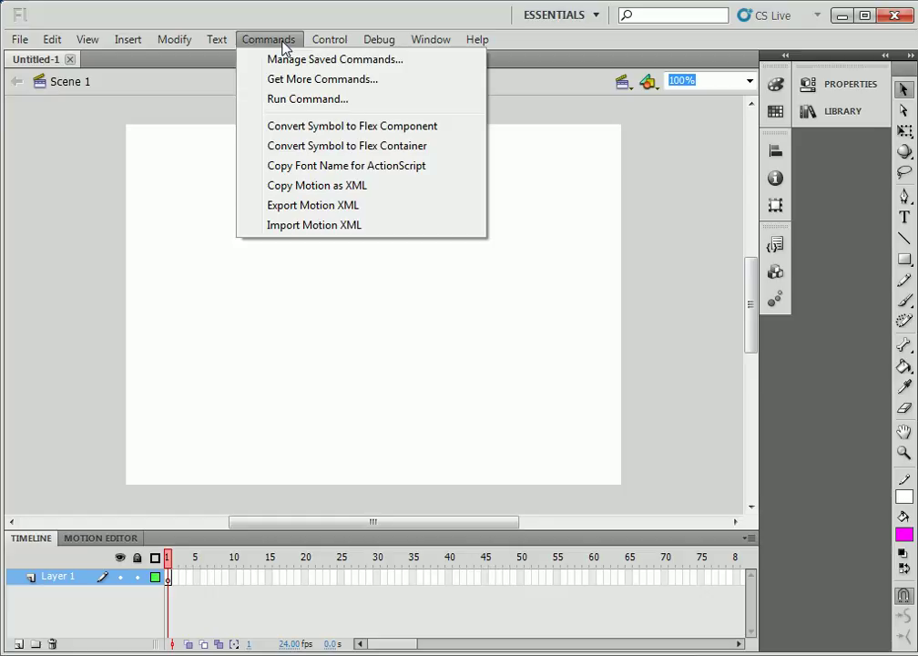
pyautogui.moveTo(325, 44)
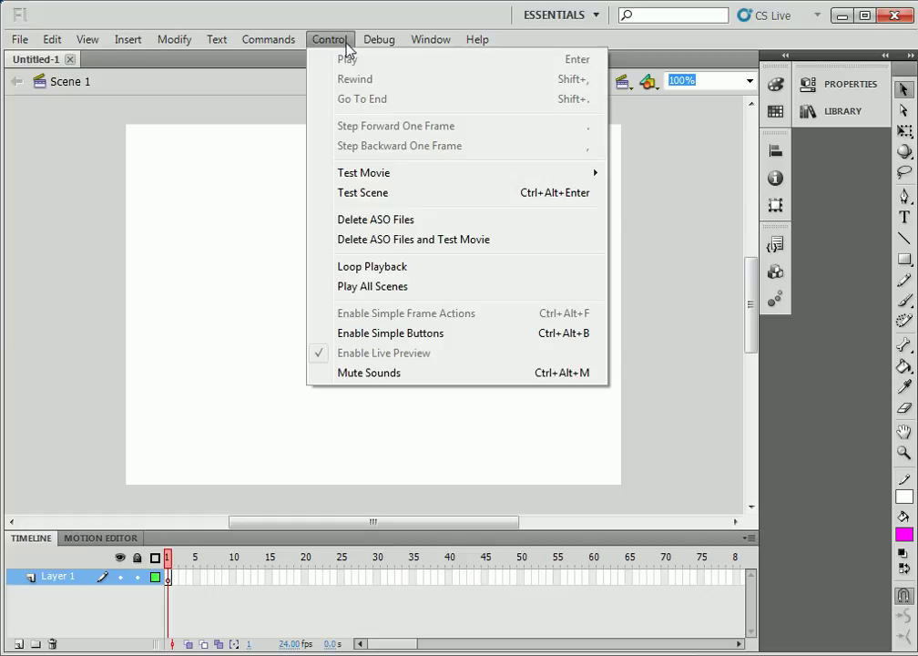
pyautogui.moveTo(369, 46)
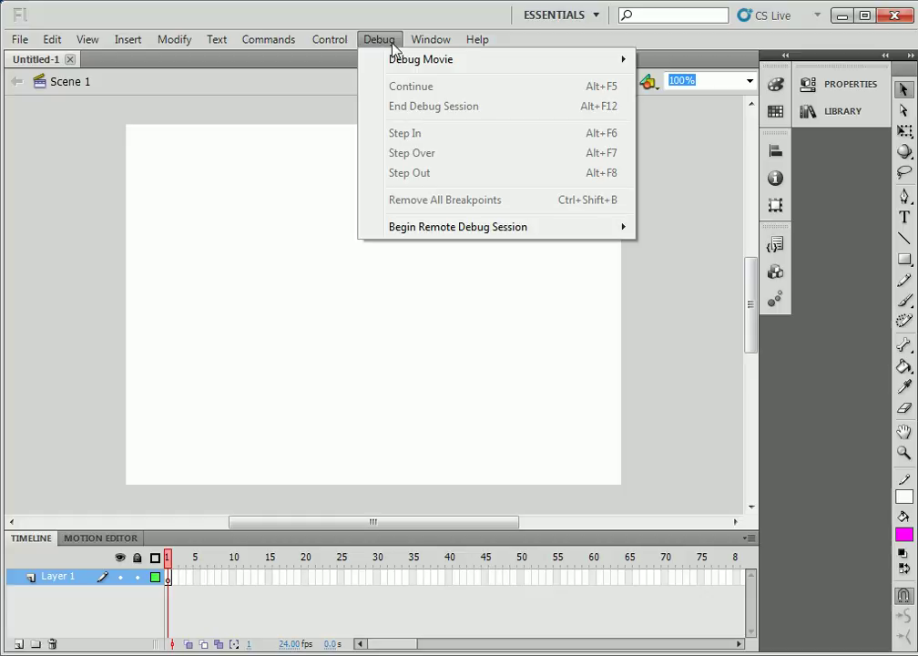
pyautogui.moveTo(429, 50)
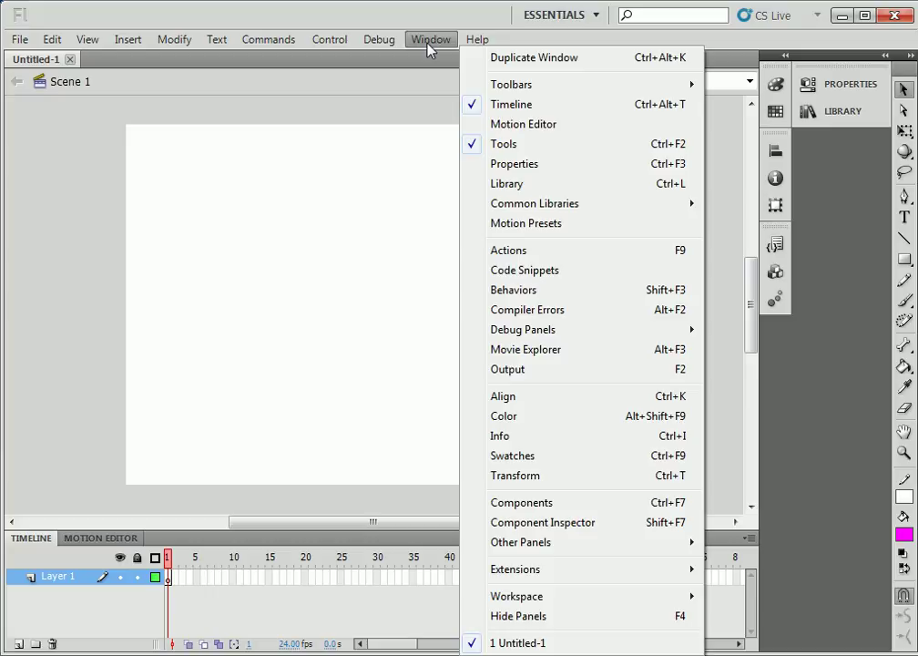
pyautogui.moveTo(475, 47)
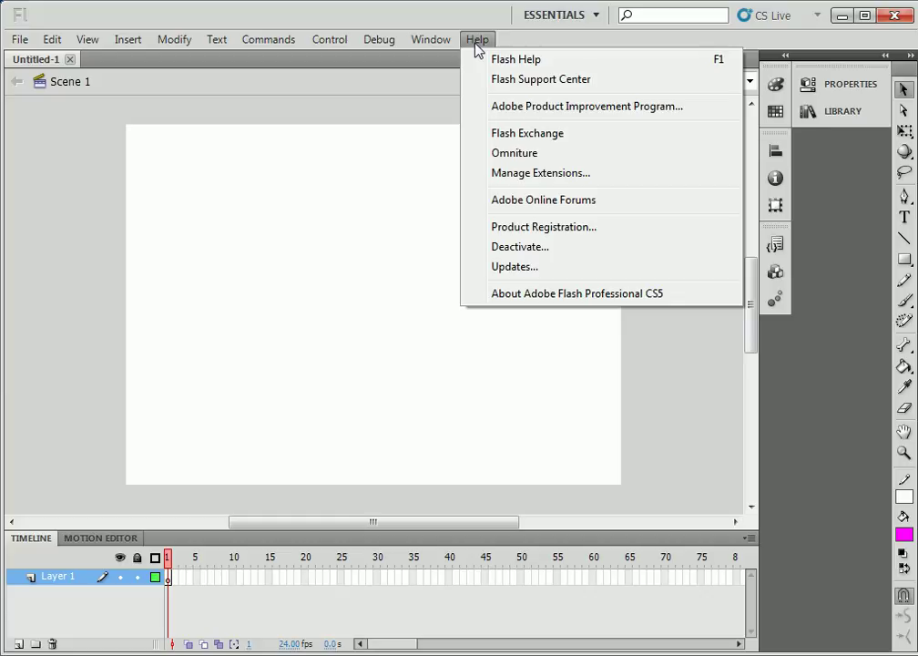
pyautogui.click(686, 382)
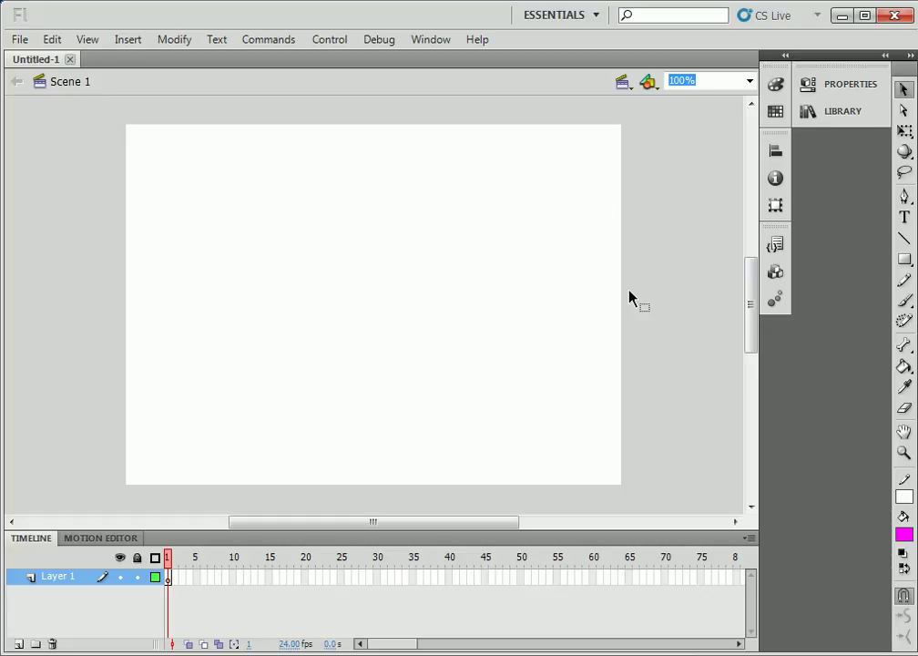
# - Check the document's list of scenes and its list of symbols
pyautogui.click(627, 83)
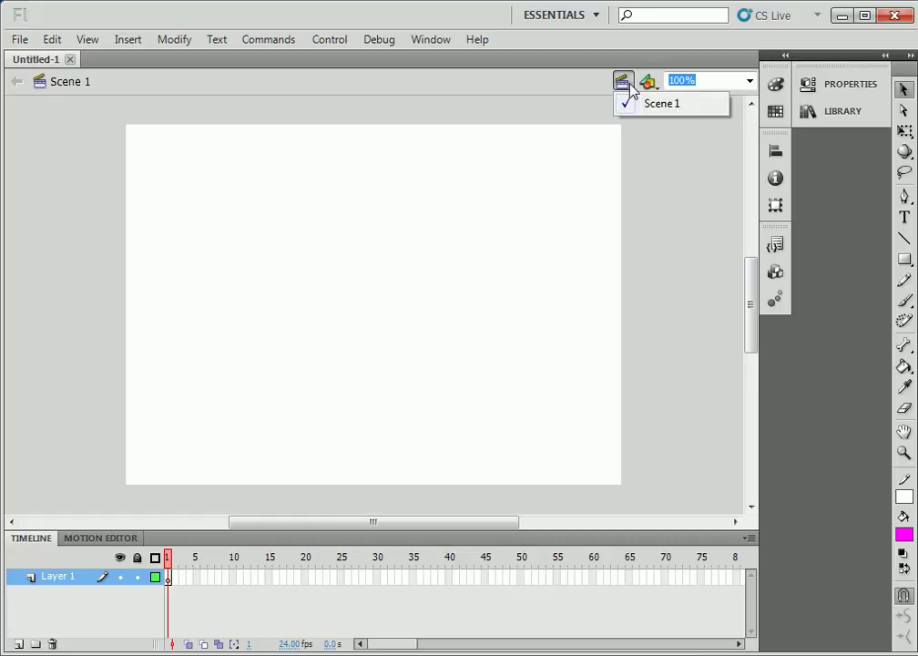
pyautogui.click(651, 91)
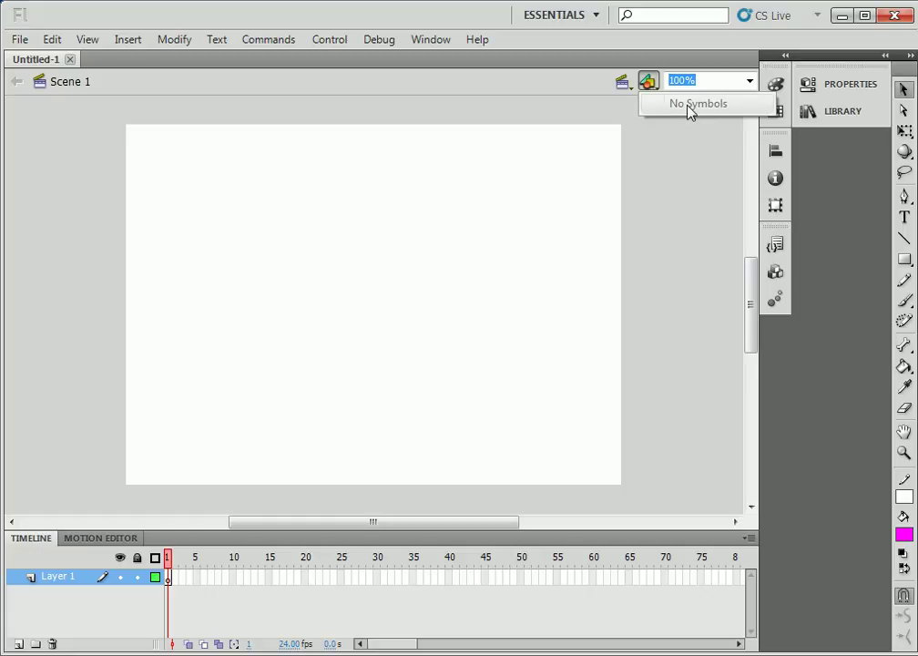
pyautogui.click(709, 129)
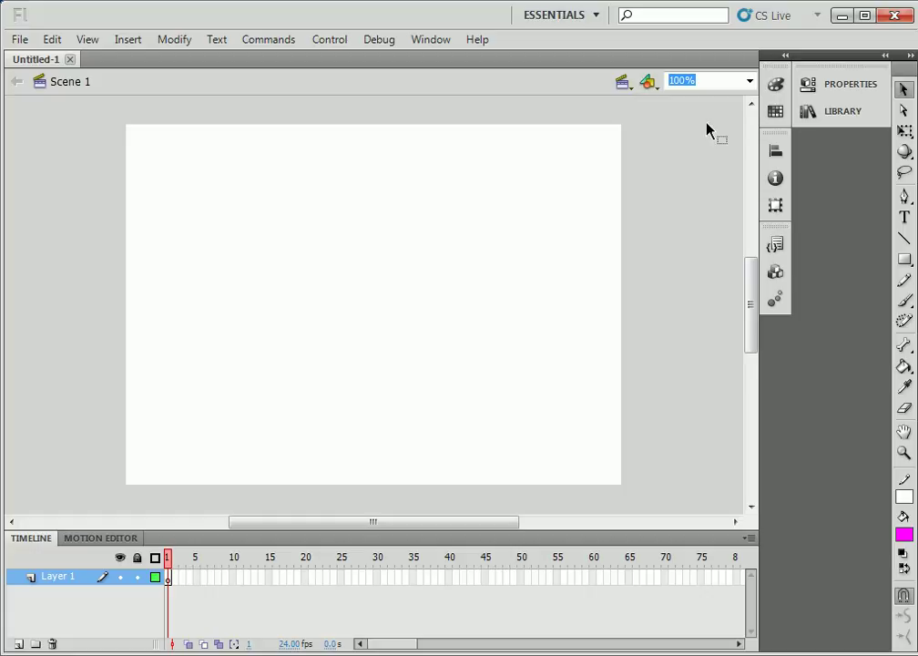
# - Try the stage magnifications Fit in Window, 25% and 200% in turn
pyautogui.click(749, 82)
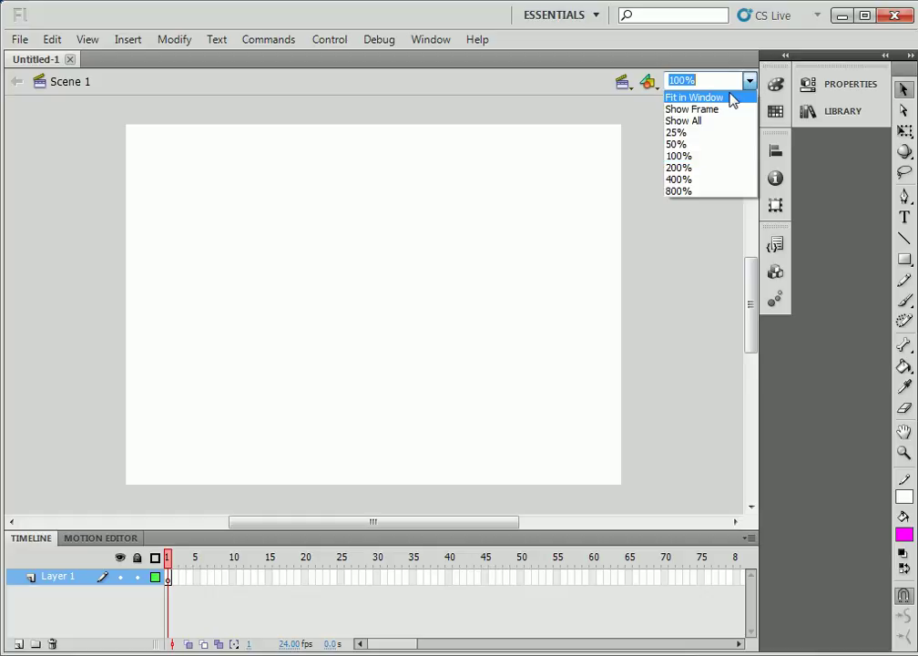
pyautogui.click(725, 102)
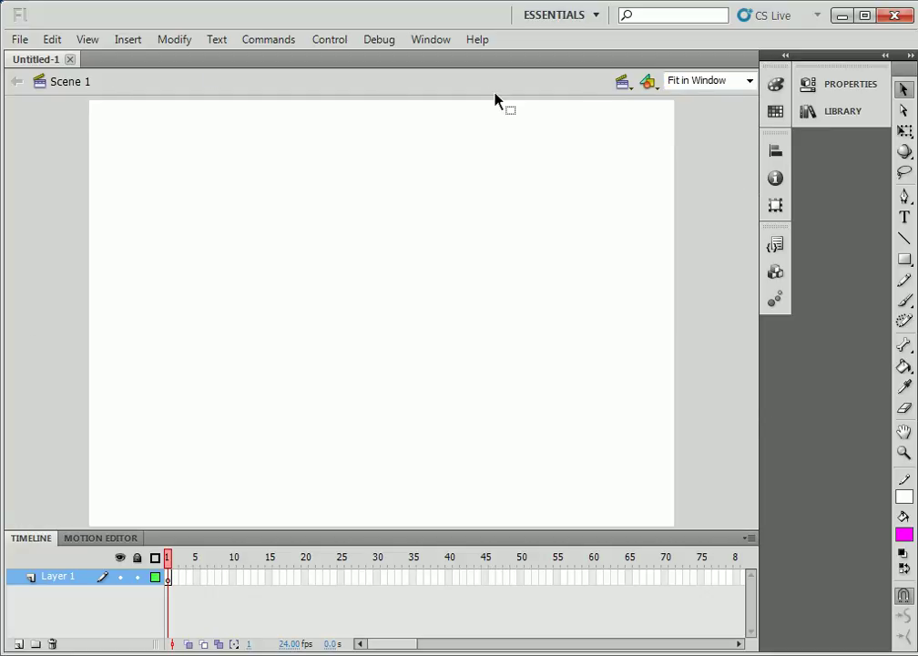
pyautogui.click(750, 81)
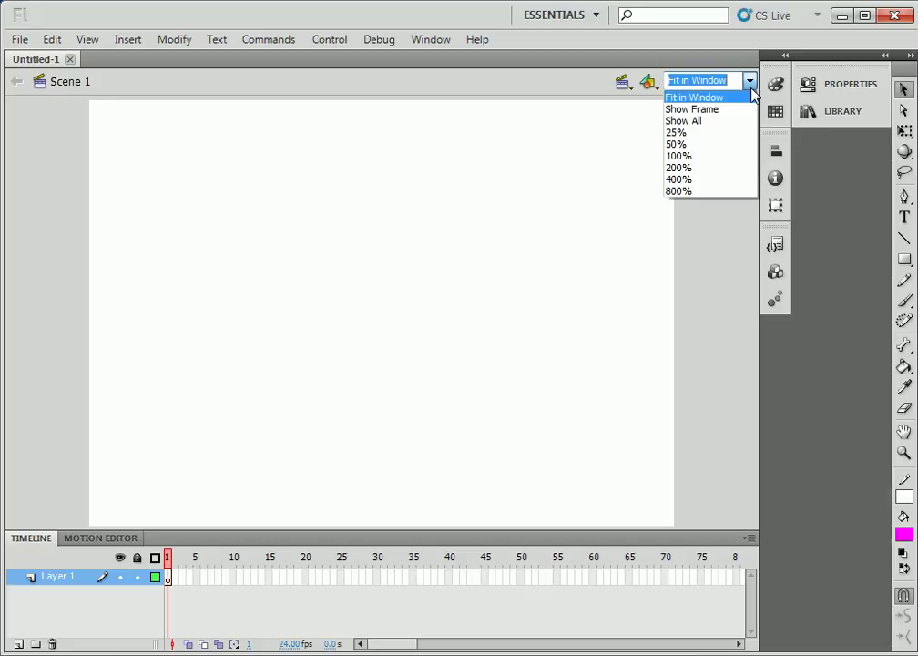
pyautogui.click(722, 135)
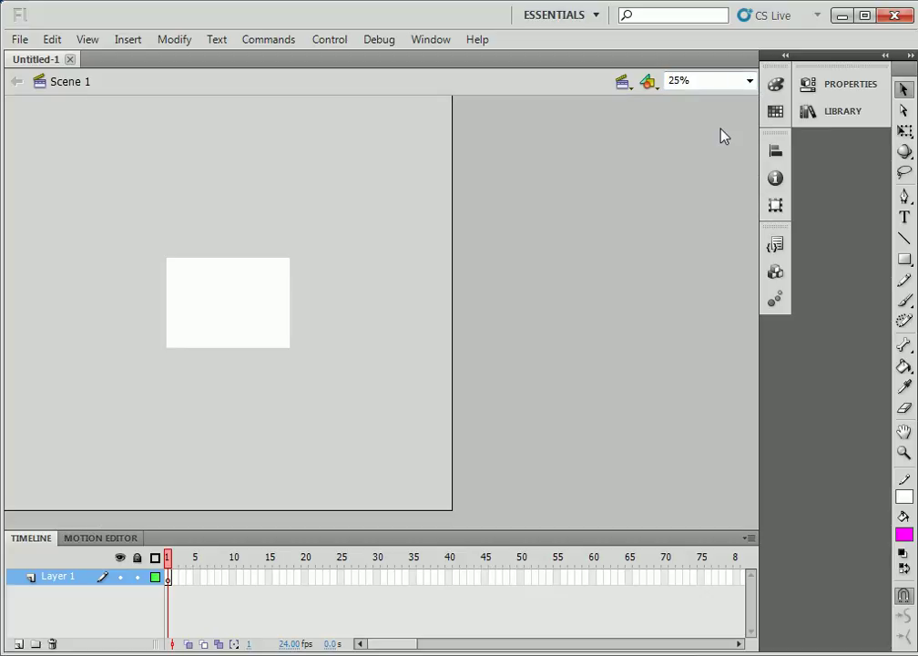
pyautogui.click(750, 81)
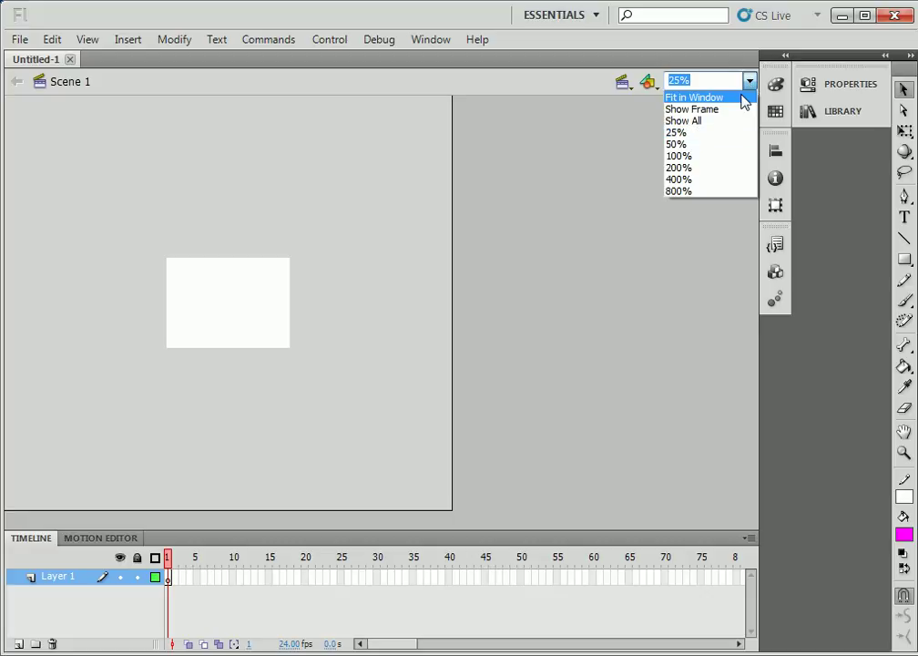
pyautogui.click(715, 170)
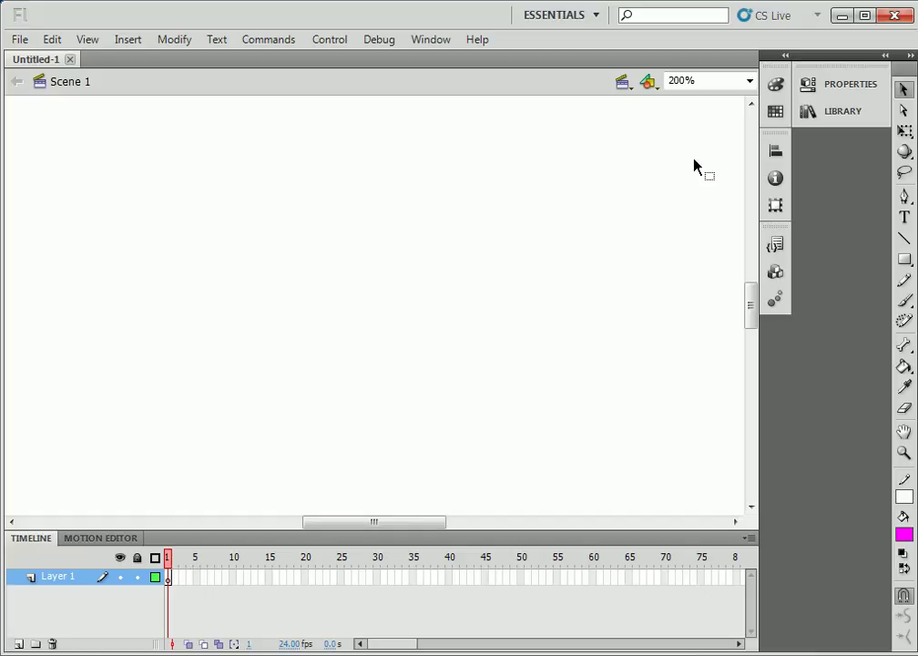
# - Set the stage magnification to Fit in Window
pyautogui.click(749, 85)
pyautogui.scroll(1, 742, 97)
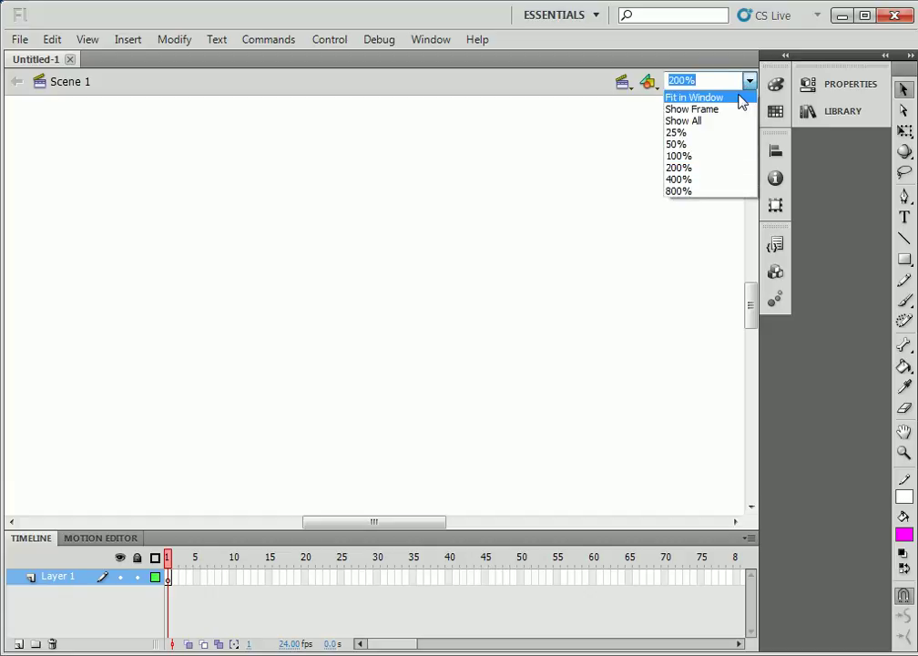
pyautogui.click(728, 96)
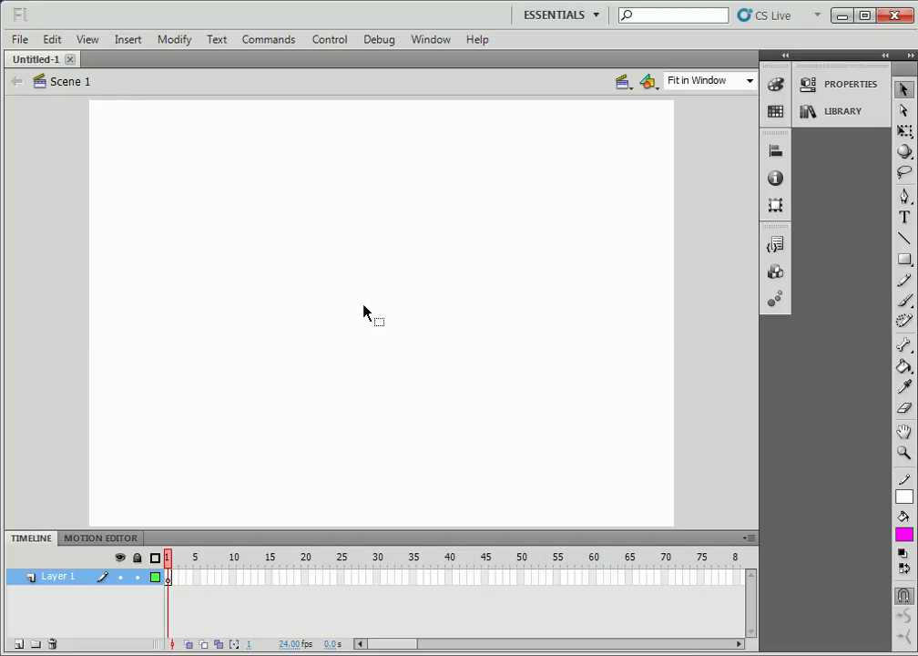
# - Add the text "Hello Flash" to the stage with the Text tool and move it to about the stage's centre
pyautogui.click(904, 217)
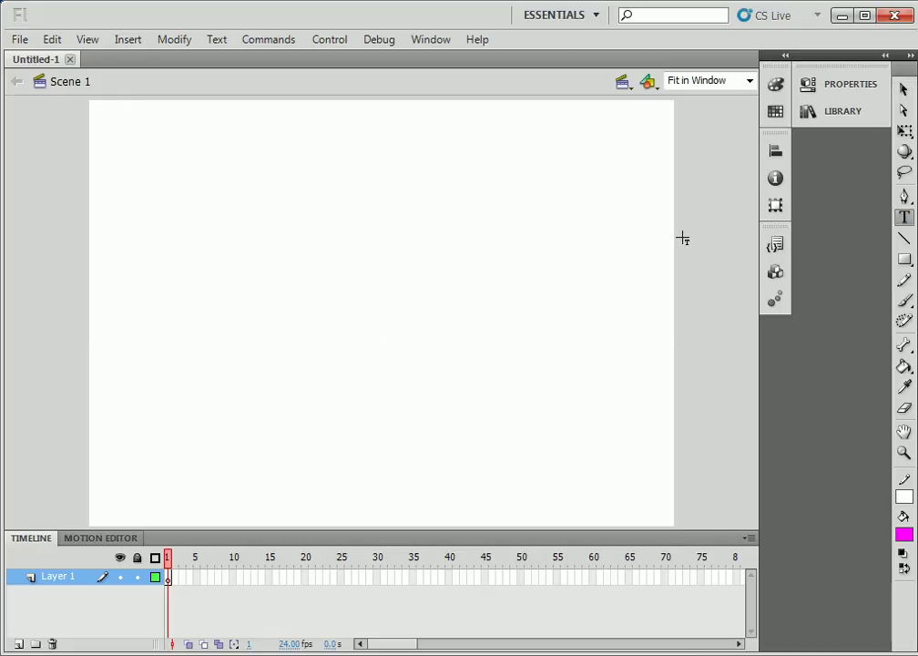
pyautogui.click(299, 305)
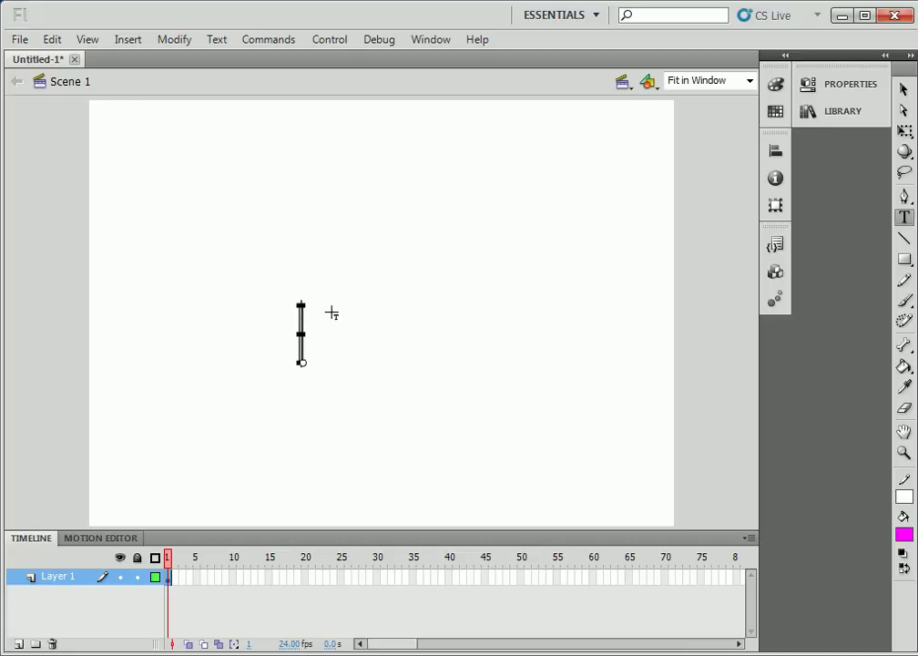
pyautogui.write('He')
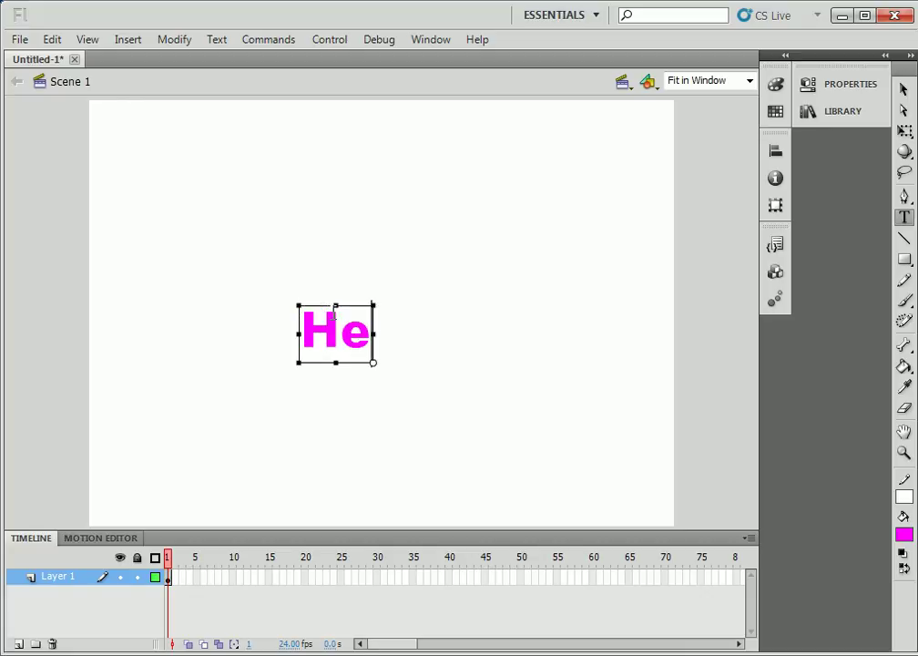
pyautogui.write('llo F')
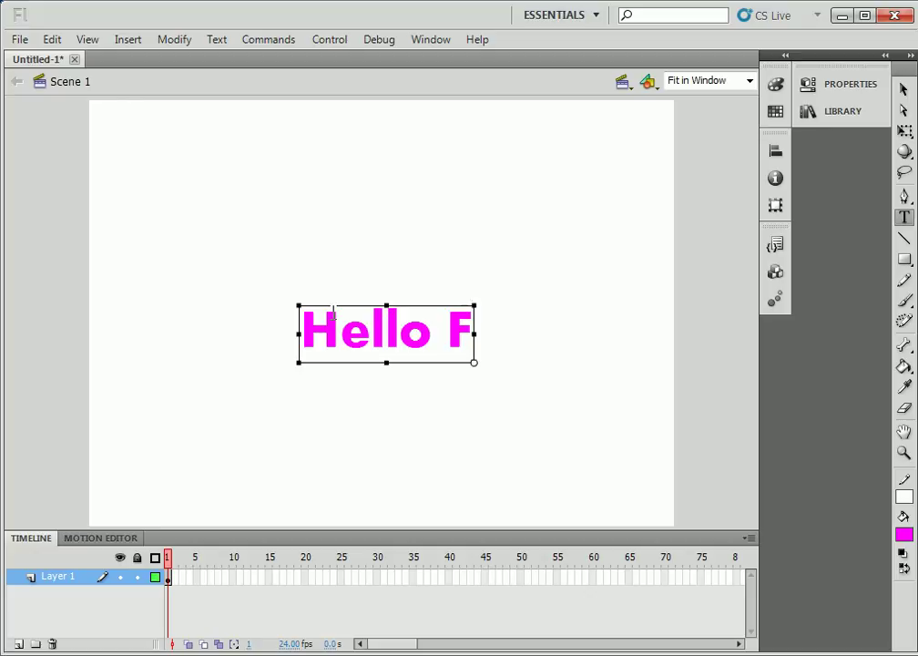
pyautogui.write('lash')
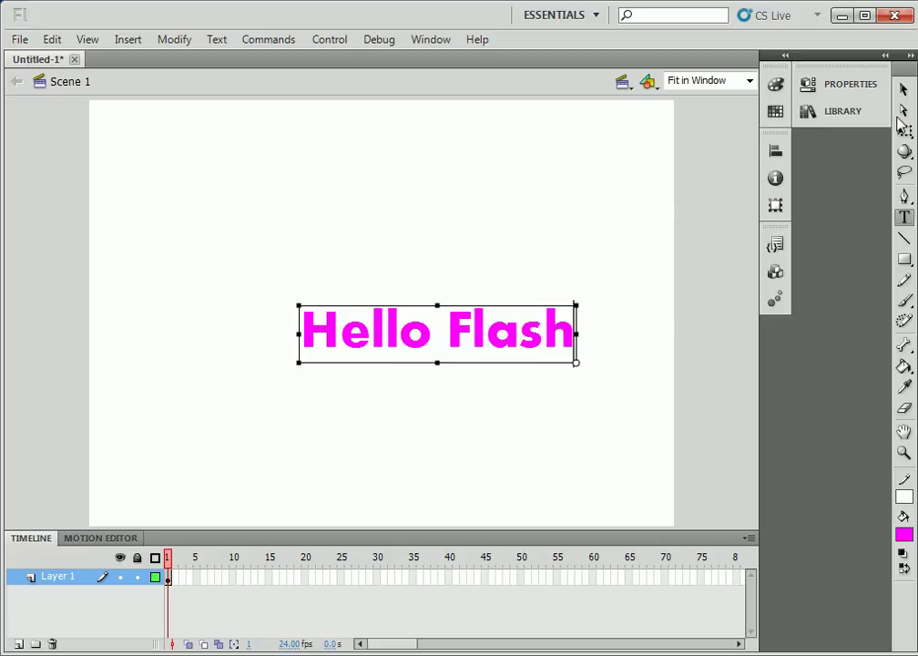
pyautogui.press('Escape')
pyautogui.moveTo(532, 335); pyautogui.dragTo(463, 299)
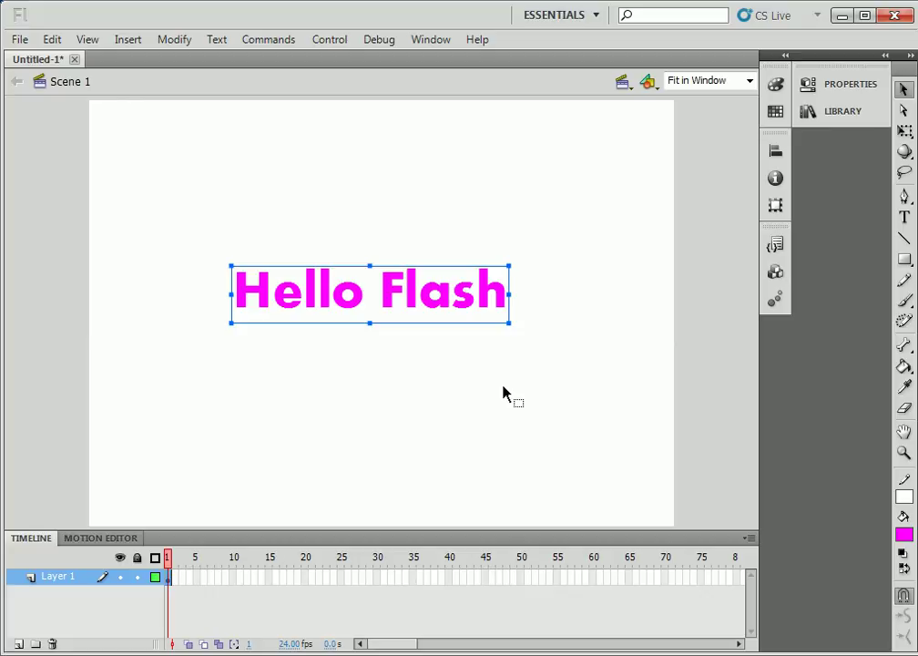
# - Test the movie to preview the "Hello Flash" text, close the preview and deselect the text
pyautogui.hotkey('ctrl', 'Return')
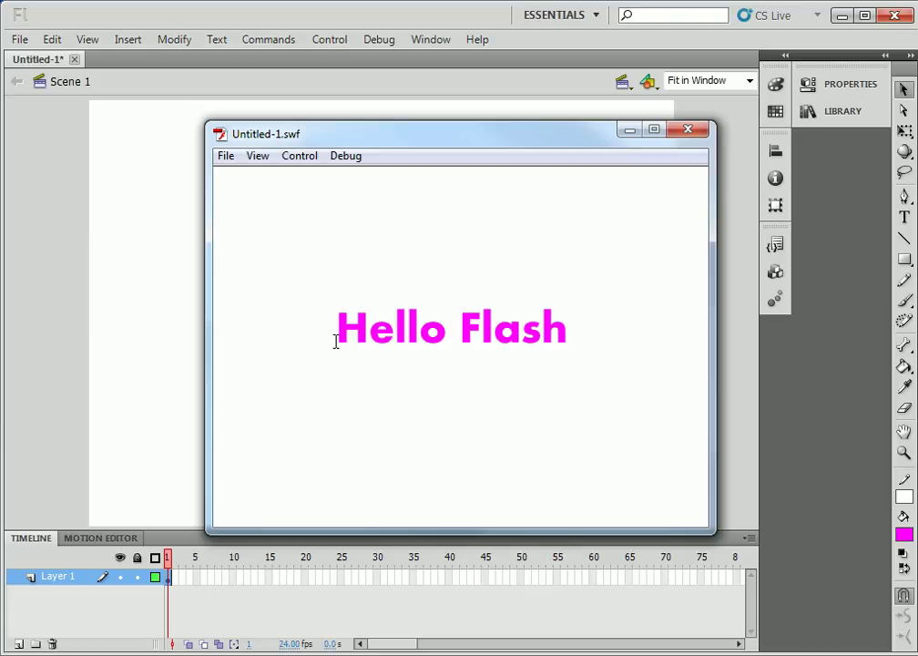
pyautogui.click(689, 131)
pyautogui.click(424, 389)
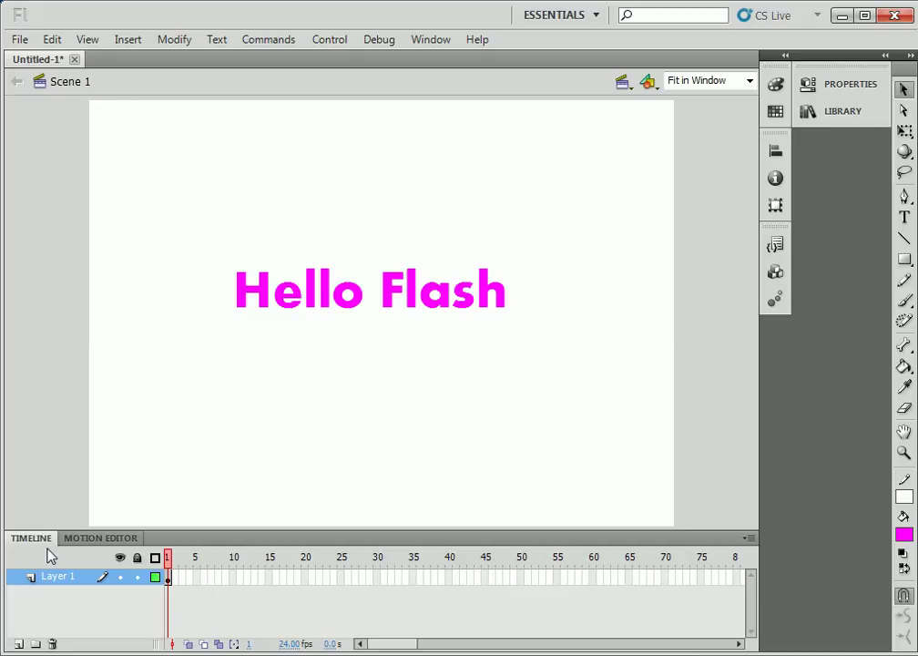
# - Show the document's Properties panel and the Library panel in turn, and collapse the Library panel again
pyautogui.click(107, 603)
pyautogui.click(835, 87)
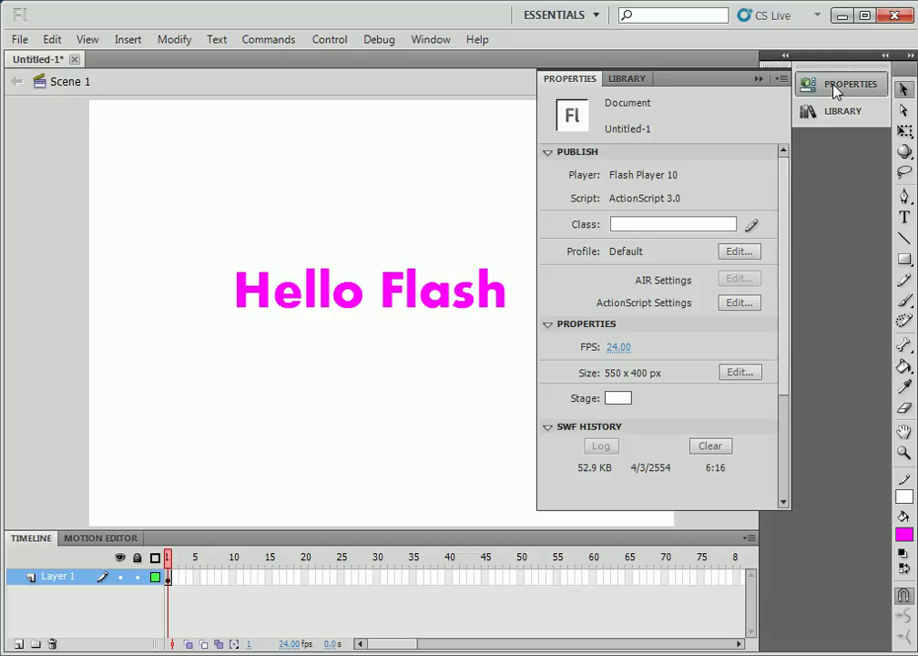
pyautogui.click(825, 109)
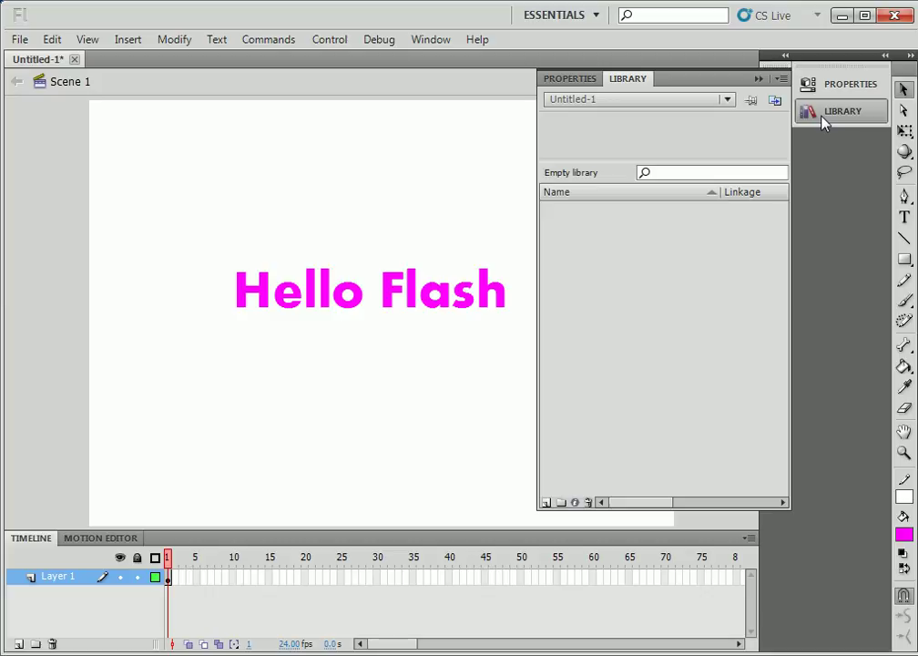
pyautogui.click(822, 123)
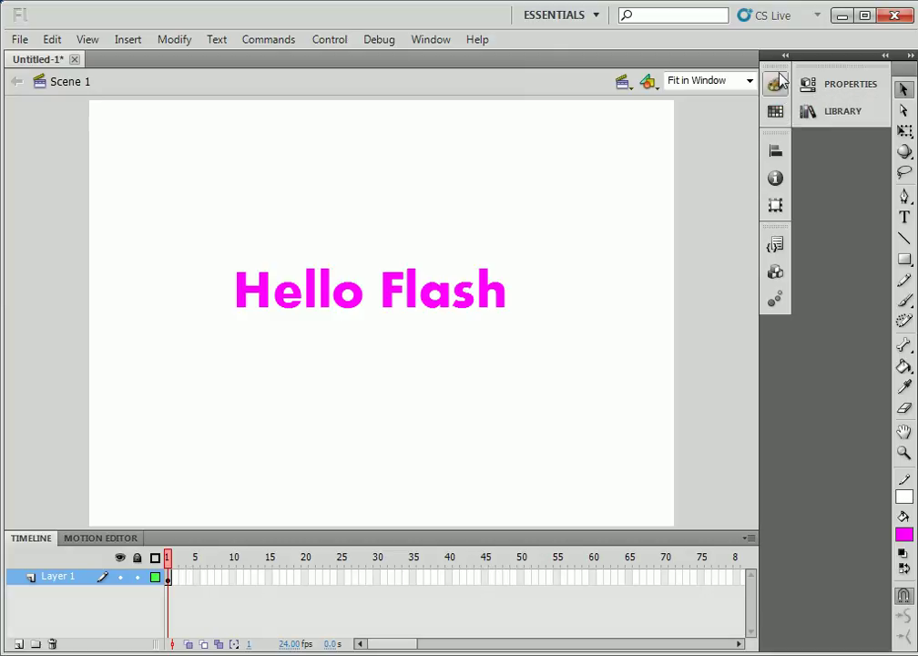
# - Detach the Color and Swatches panel group from the dock onto the stage area and close it
pyautogui.moveTo(780, 82); pyautogui.dragTo(642, 181)
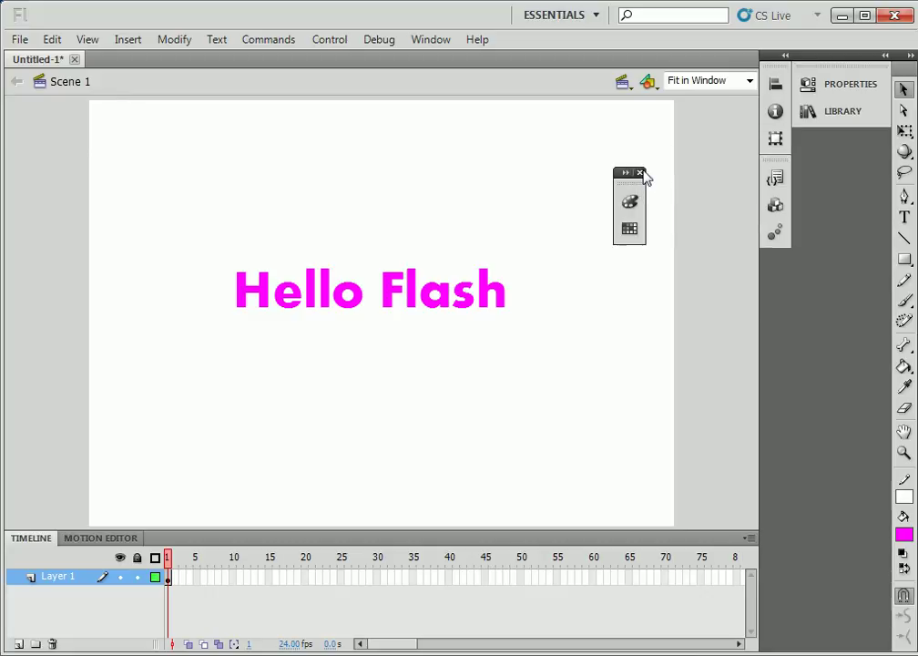
pyautogui.click(640, 173)
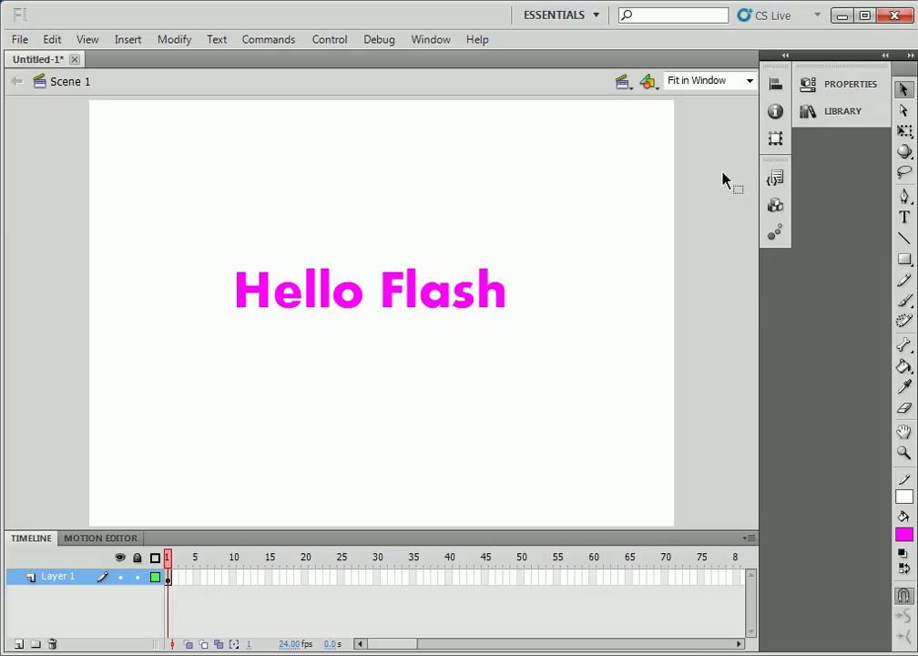
# - Reopen the Color panel, switch to its Swatches panel, and dock the group back above the Align panel icon
pyautogui.click(449, 42)
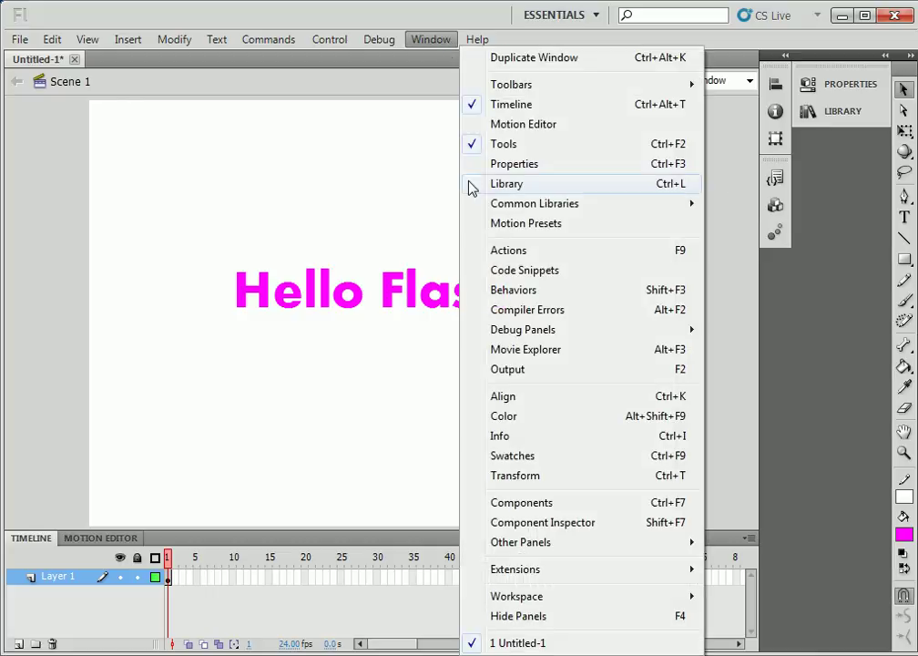
pyautogui.click(507, 415)
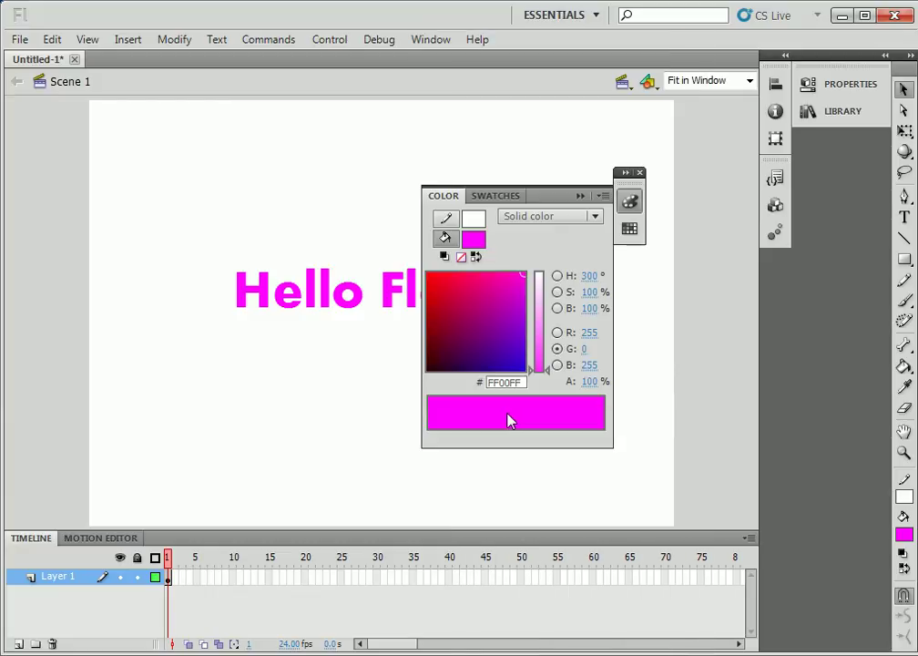
pyautogui.click(506, 195)
pyautogui.moveTo(626, 175); pyautogui.dragTo(773, 78)
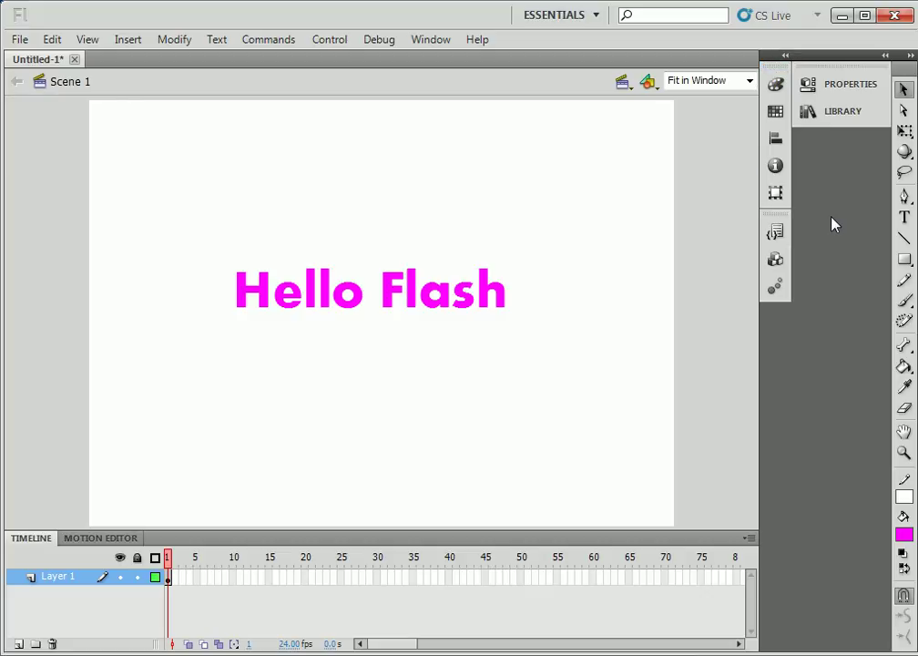
# - Expand the docked icon column holding the Swatches and Components panels, and collapse it back to icons
pyautogui.click(785, 56)
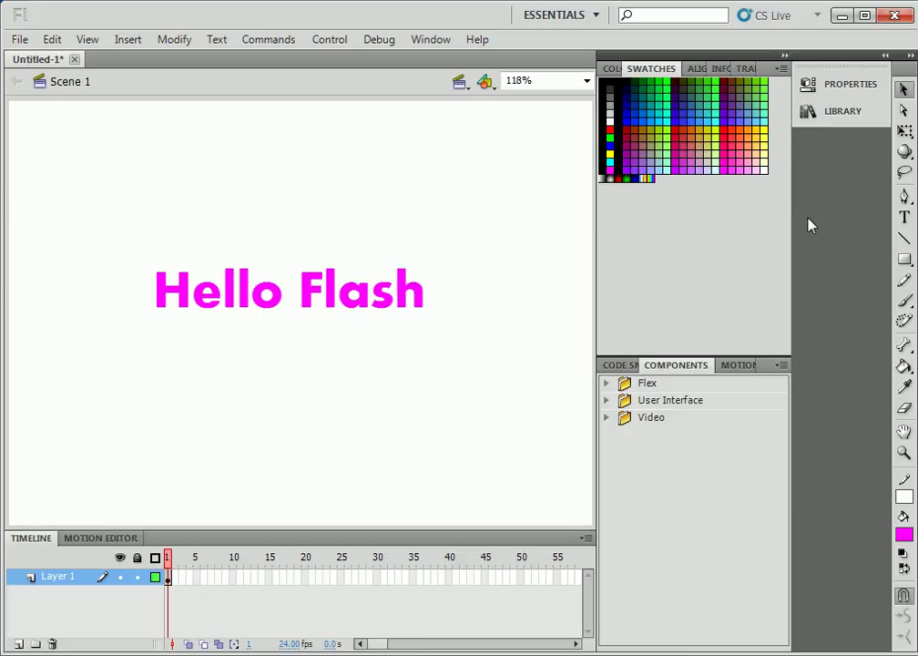
pyautogui.click(785, 57)
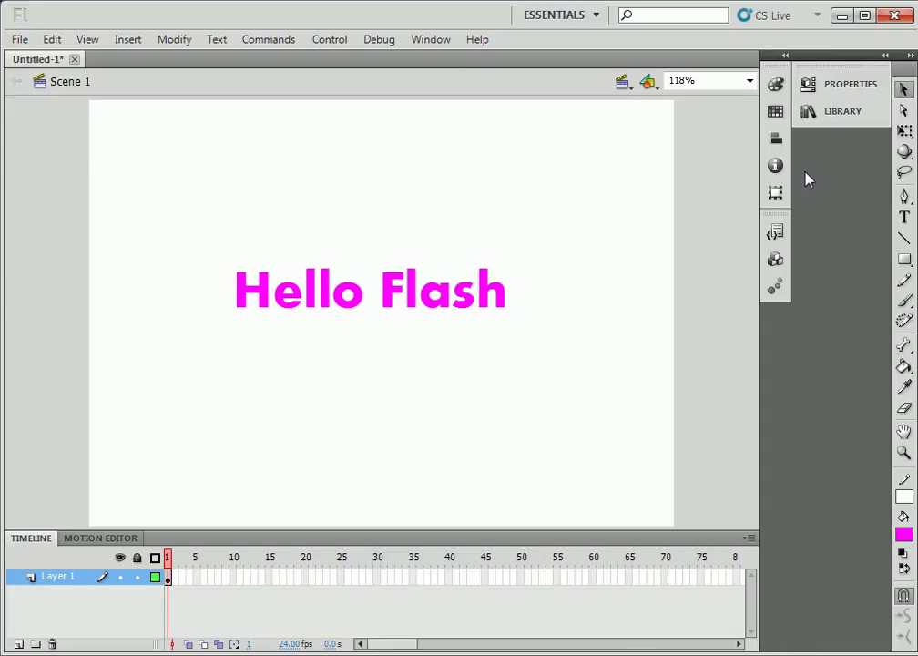